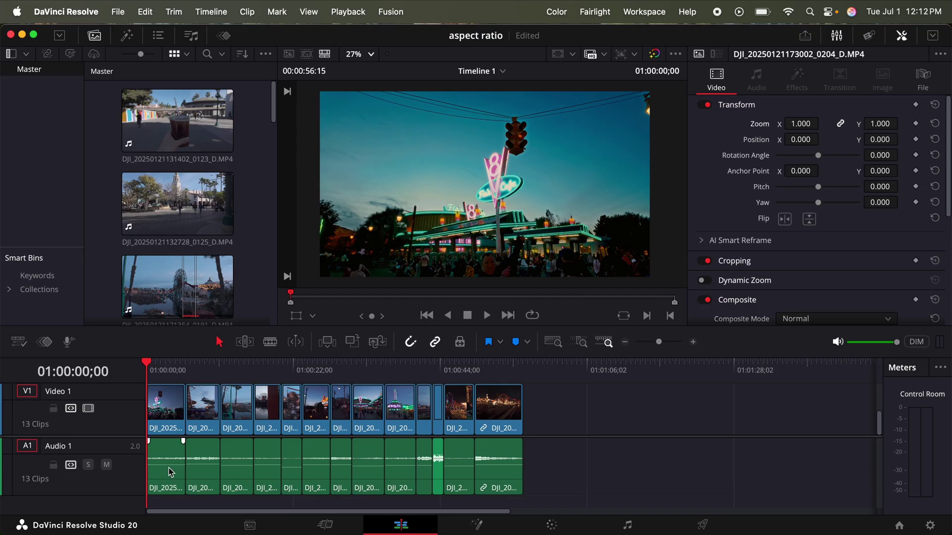
# - Play the timeline, adjust viewer zoom, and bring up Master Settings showing the 3840 x 2160 Ultra HD timeline
pyautogui.press('space')
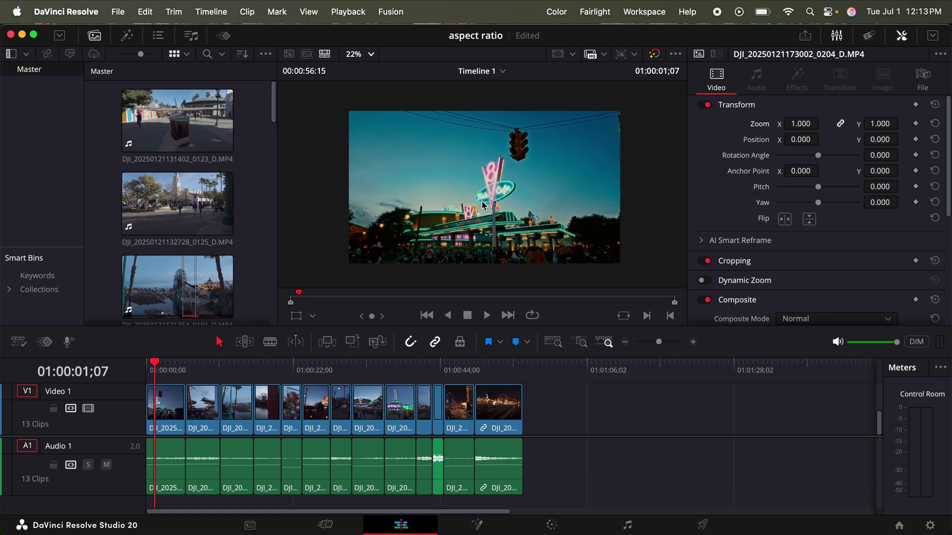
pyautogui.scroll(-3, 481, 201)
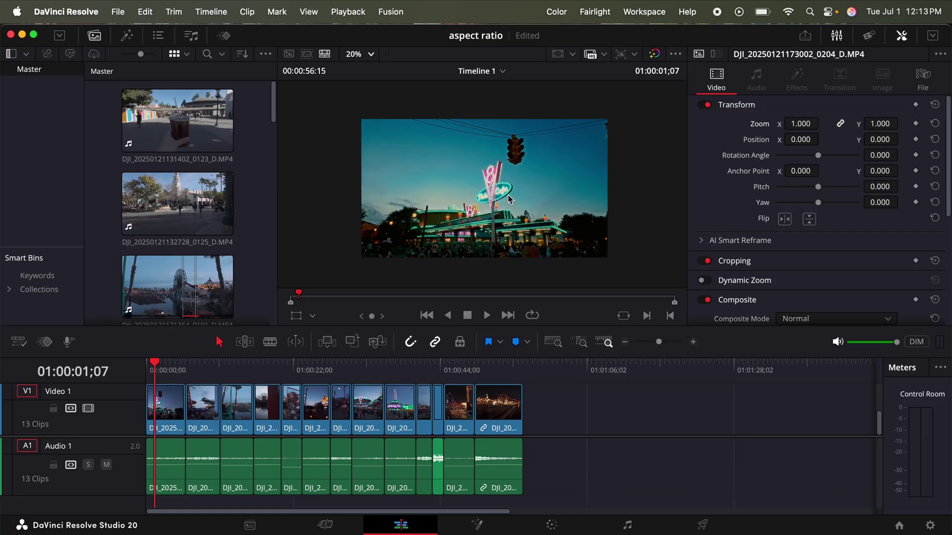
pyautogui.scroll(-1, 498, 190)
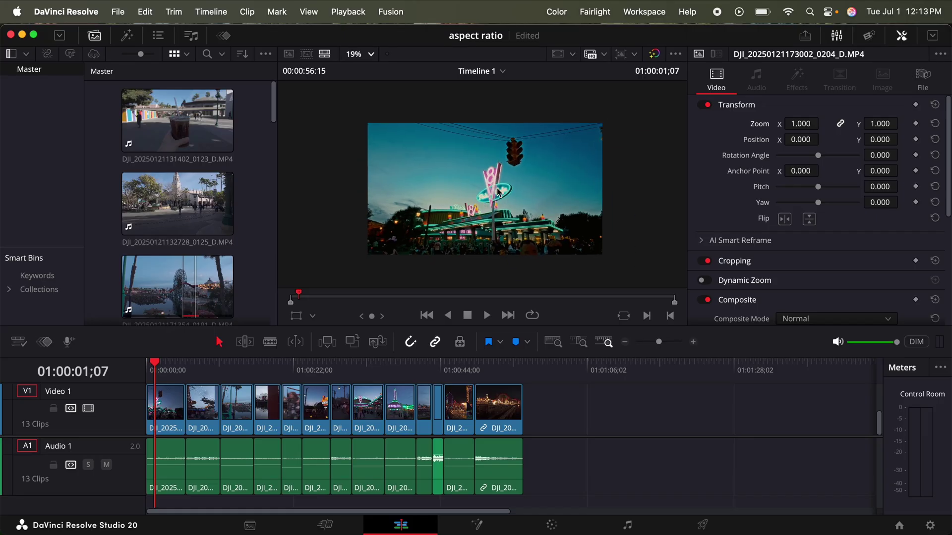
pyautogui.scroll(3, 498, 191)
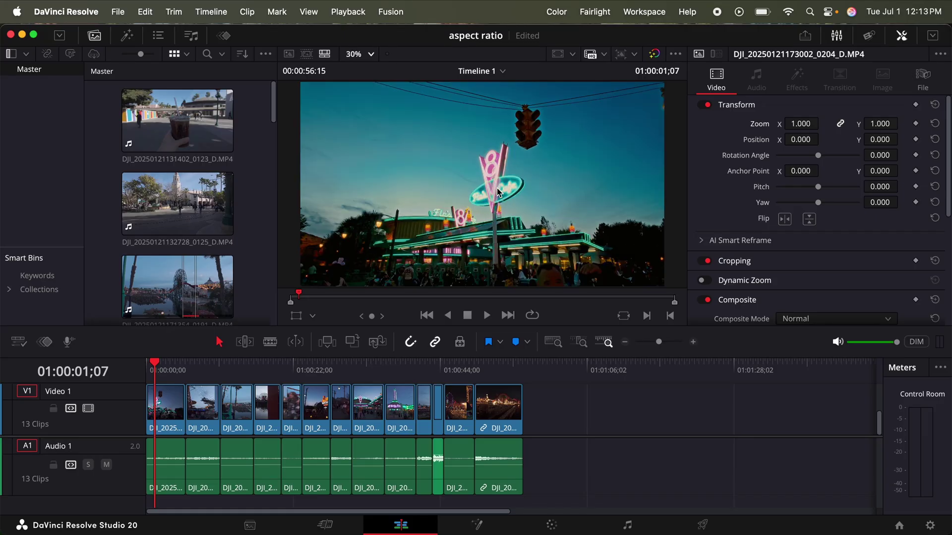
pyautogui.hotkey('shift', '9')
pyautogui.moveTo(470, 107); pyautogui.dragTo(470, 60)
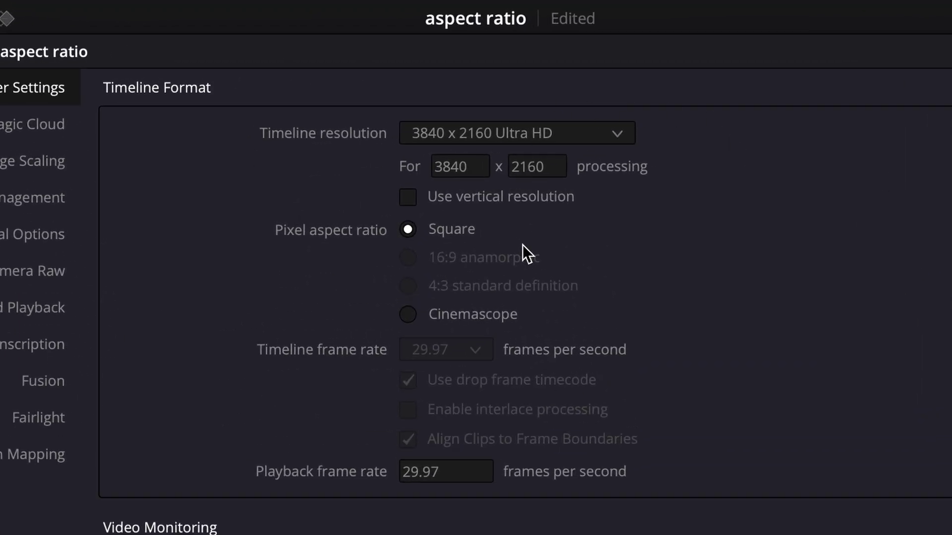
# - Enable Use vertical resolution for a 2160 x 3840 timeline and save the settings
pyautogui.click(406, 200)
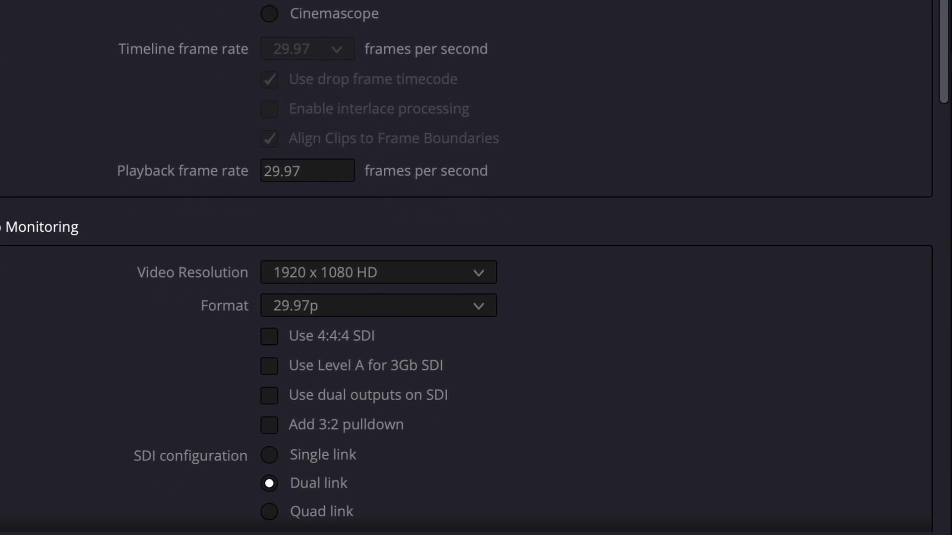
pyautogui.click(810, 438)
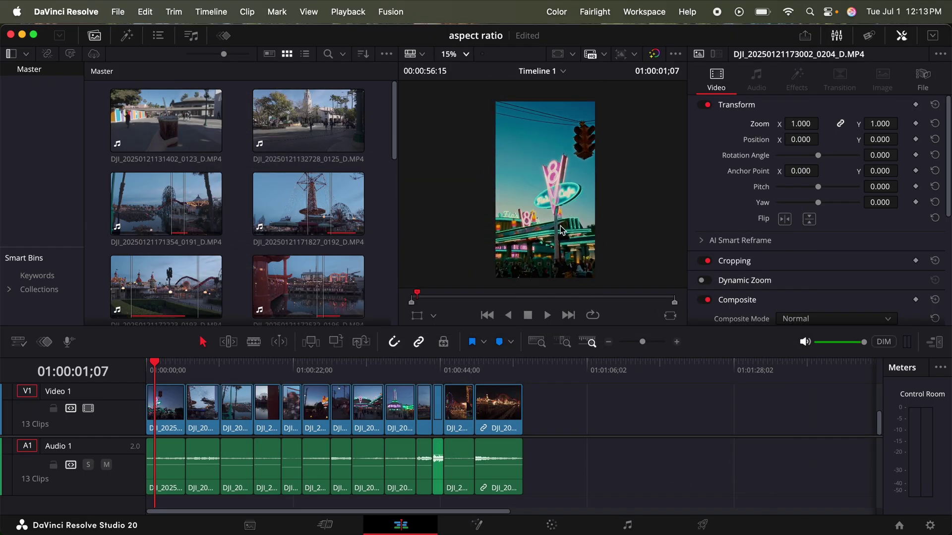
pyautogui.press('space')
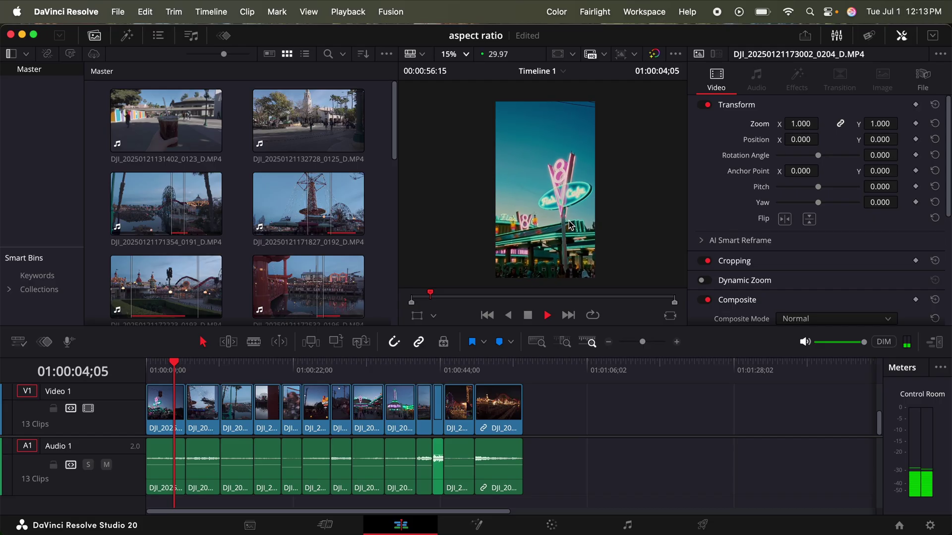
pyautogui.press('space')
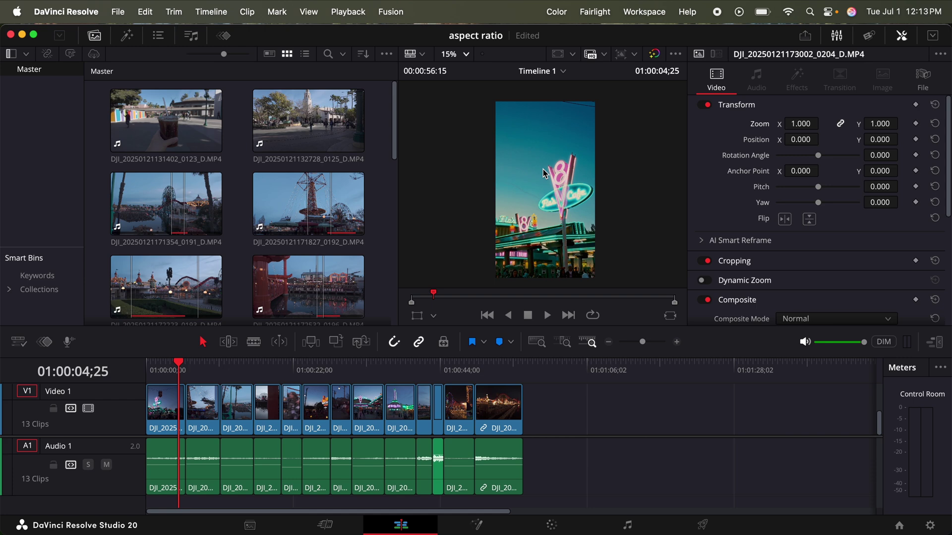
# - In Project Settings, turn off vertical resolution and save the timeline as 4096 x 1716 DCI Scope 2.39
pyautogui.hotkey('shift', '9')
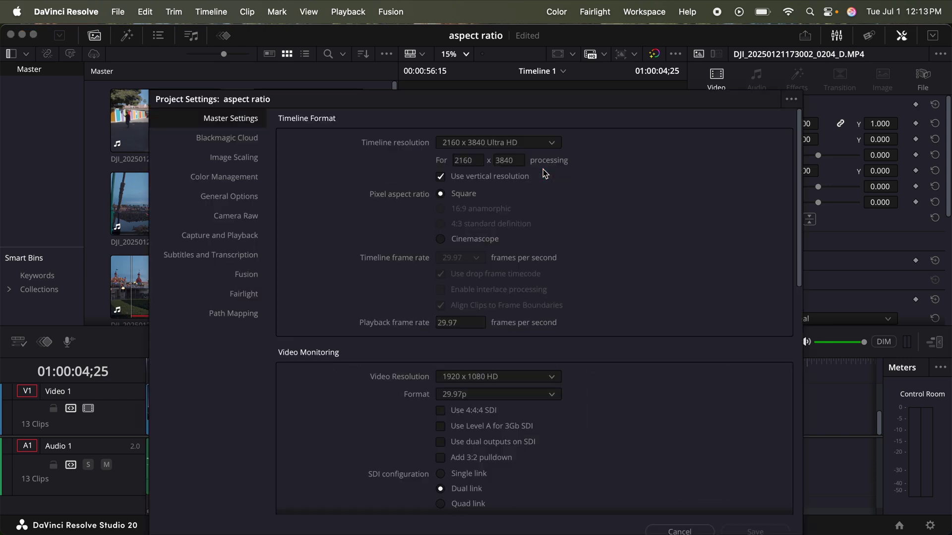
pyautogui.click(456, 171)
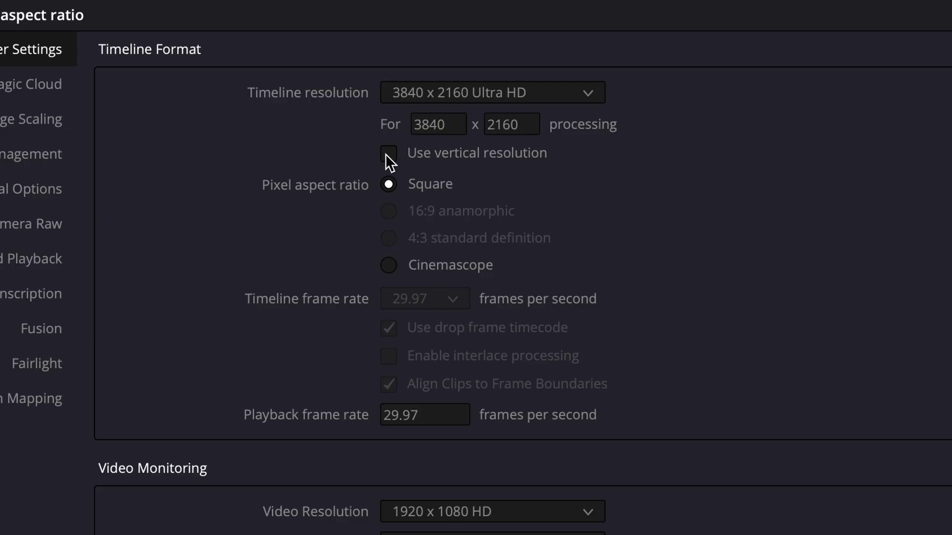
pyautogui.click(489, 91)
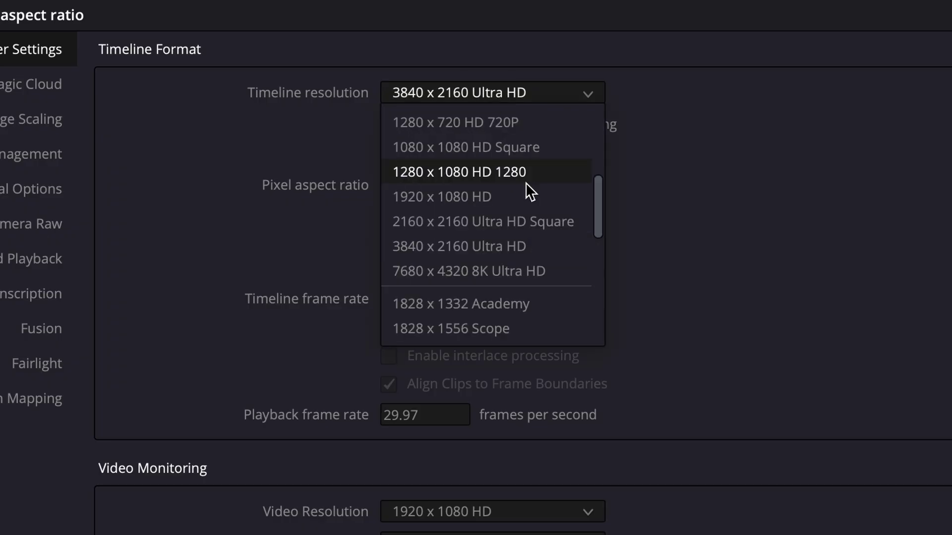
pyautogui.scroll(-2, 531, 227)
pyautogui.scroll(-3, 535, 233)
pyautogui.scroll(-1, 563, 215)
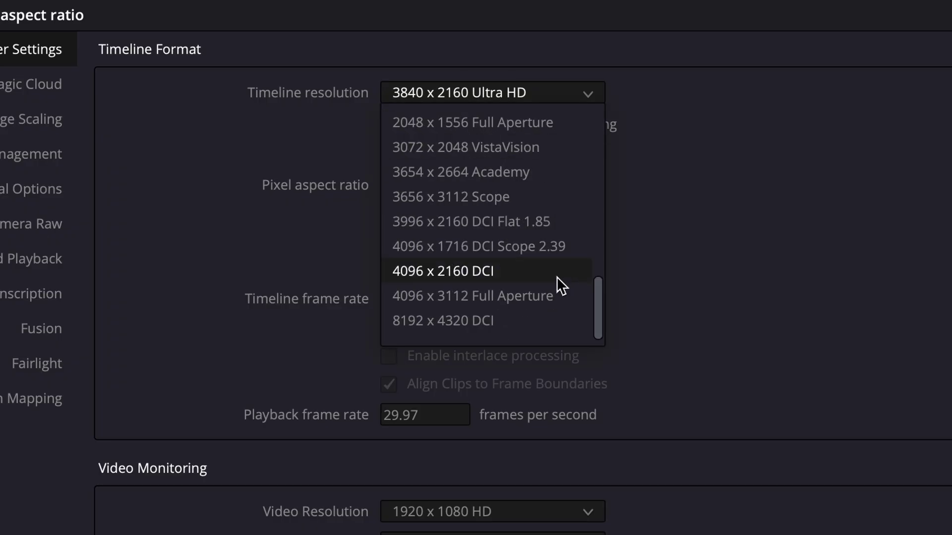
pyautogui.scroll(2, 557, 276)
pyautogui.scroll(1, 540, 204)
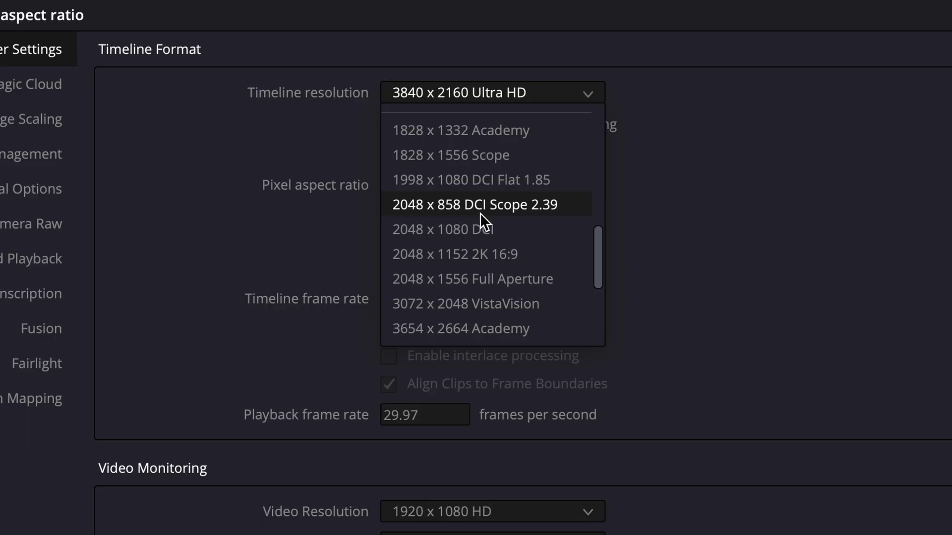
pyautogui.scroll(-4, 479, 212)
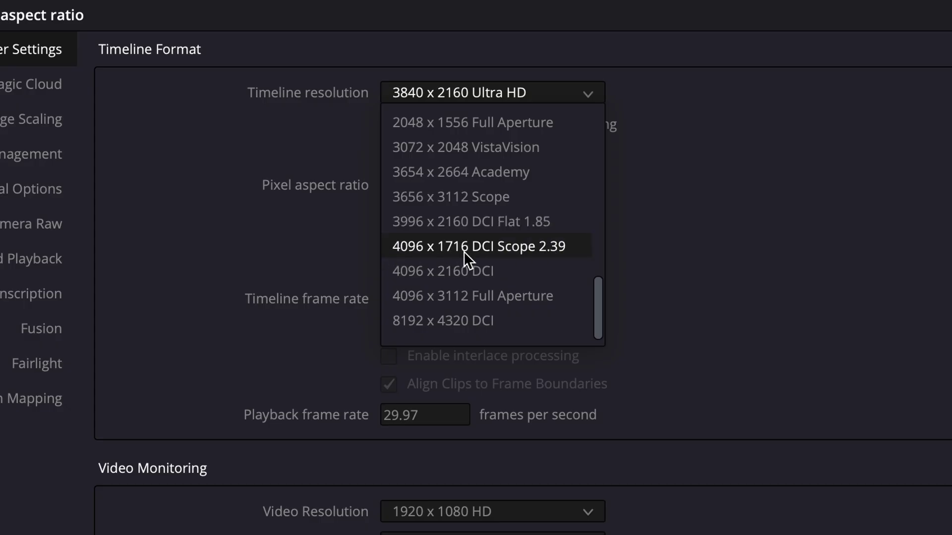
pyautogui.click(526, 249)
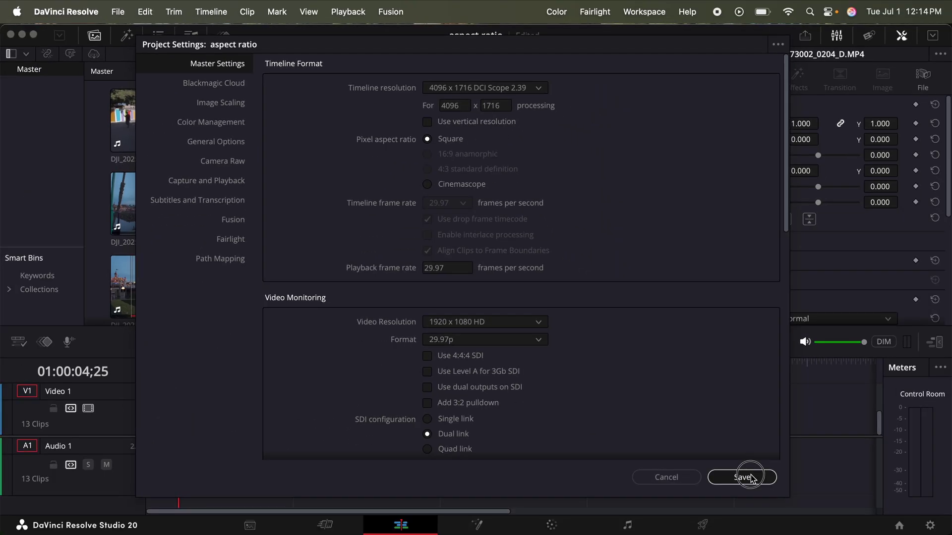
pyautogui.click(745, 478)
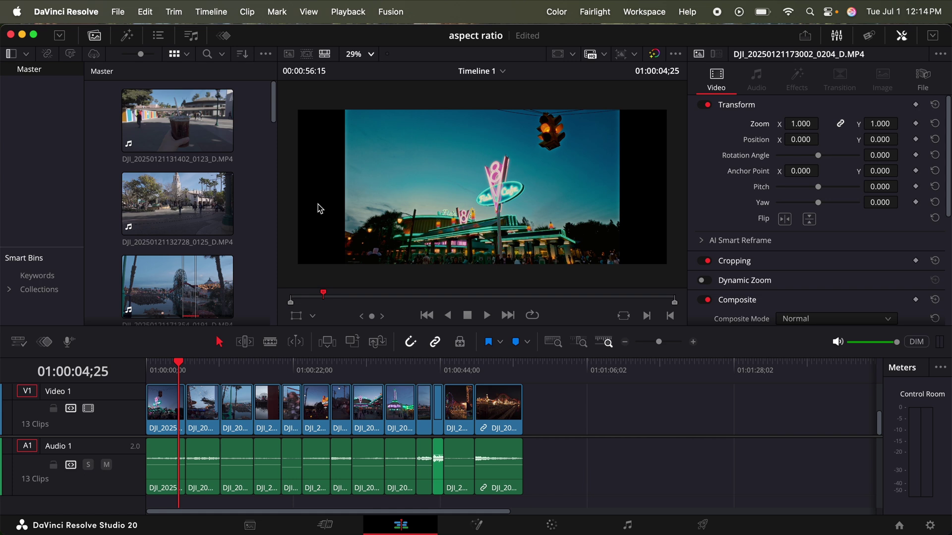
# - Set Scaling to Fill for all selected video and audio clips in the Inspector
pyautogui.click(177, 401)
pyautogui.moveTo(607, 397); pyautogui.dragTo(138, 482)
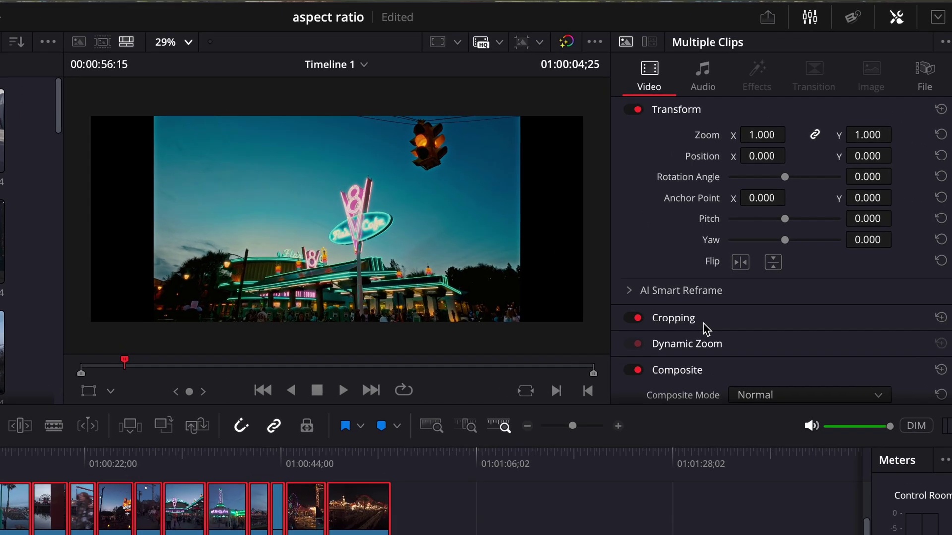
pyautogui.scroll(-6, 756, 266)
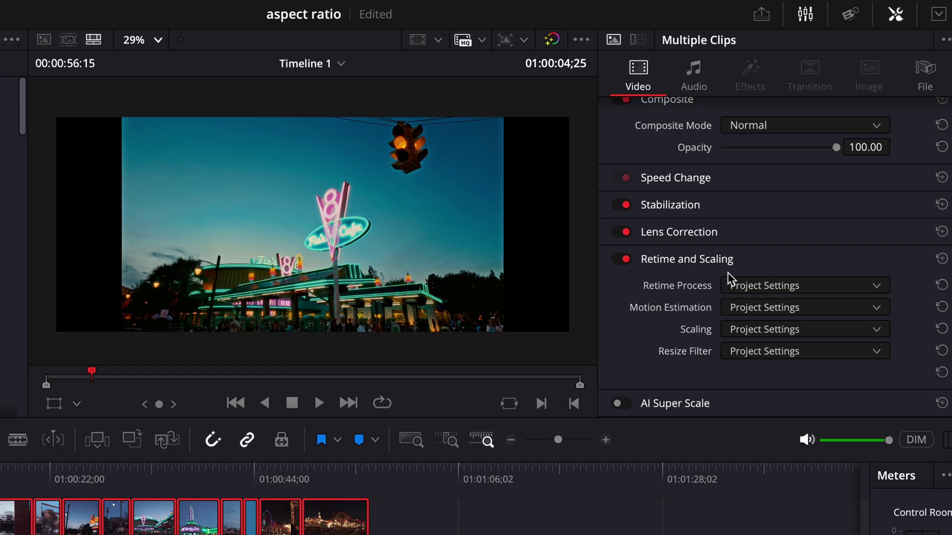
pyautogui.click(813, 336)
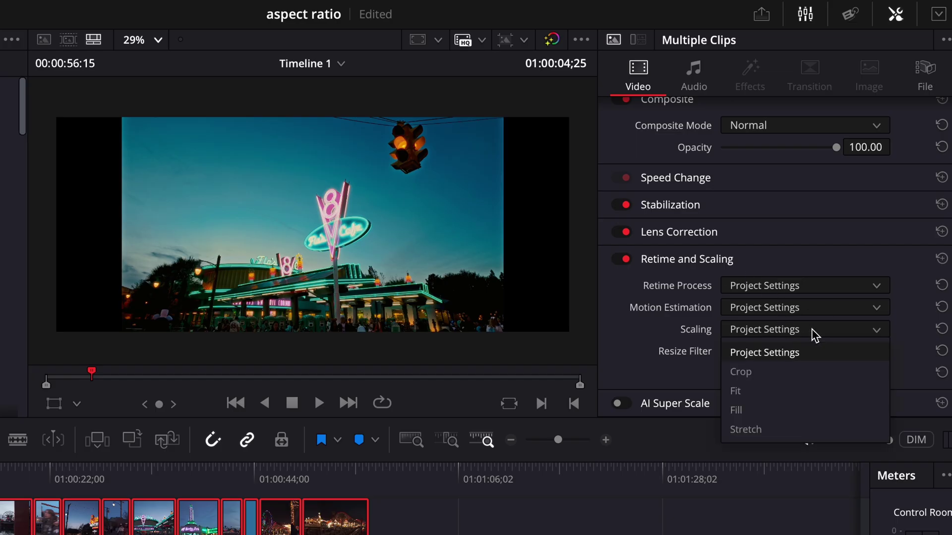
pyautogui.click(793, 409)
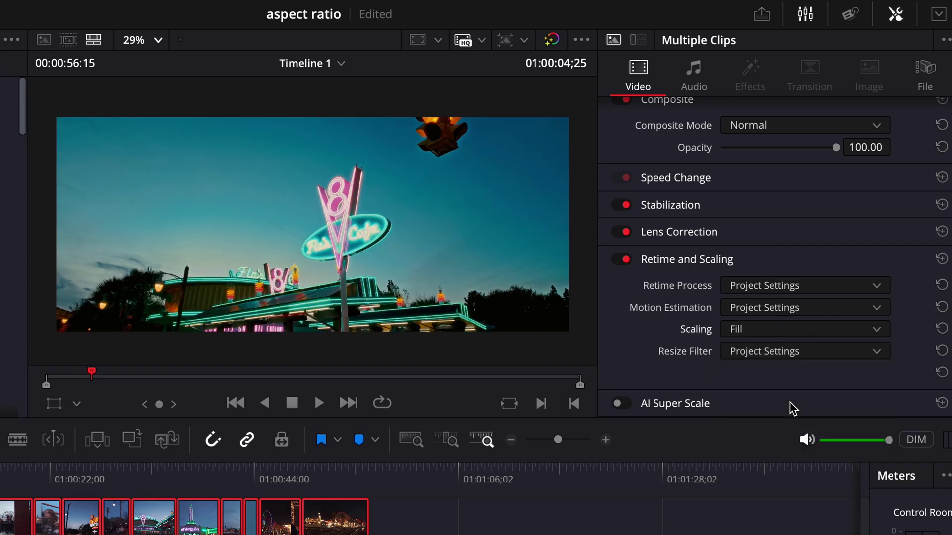
# - Deselect the clips and play the timeline from the start
pyautogui.hotkey('ctrl', 'shift', 'a')
pyautogui.press('Home')
pyautogui.press('space')
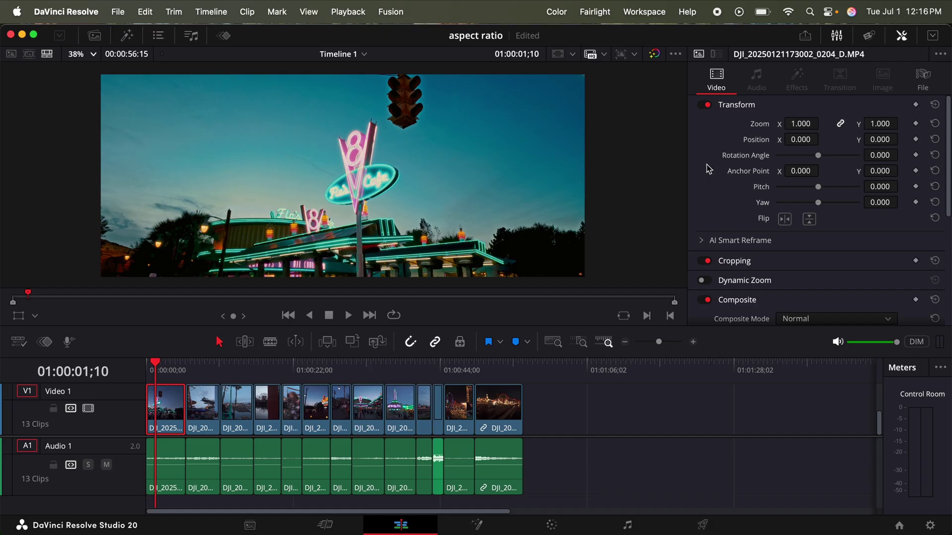
pyautogui.moveTo(877, 142)
pyautogui.mouseDown()
pyautogui.moveTo(815, 142)
pyautogui.moveTo(916, 132)
pyautogui.moveTo(879, 140)
pyautogui.moveTo(902, 133)
pyautogui.moveTo(891, 137)
pyautogui.mouseUp()
pyautogui.click(934, 139)
pyautogui.press('space')
pyautogui.press('space')
pyautogui.scroll(-2, 397, 218)
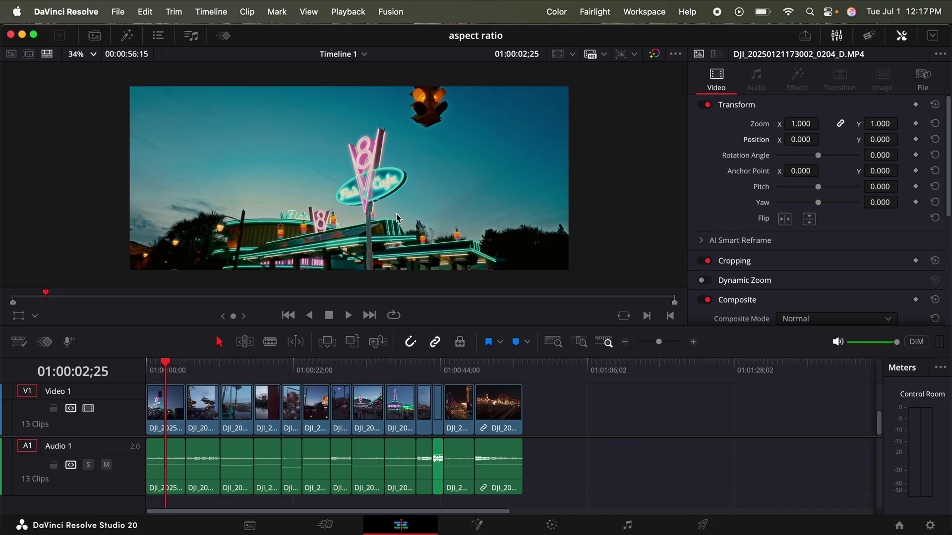
# - In Project Settings, set the Timeline resolution to Custom
pyautogui.hotkey('shift', '9')
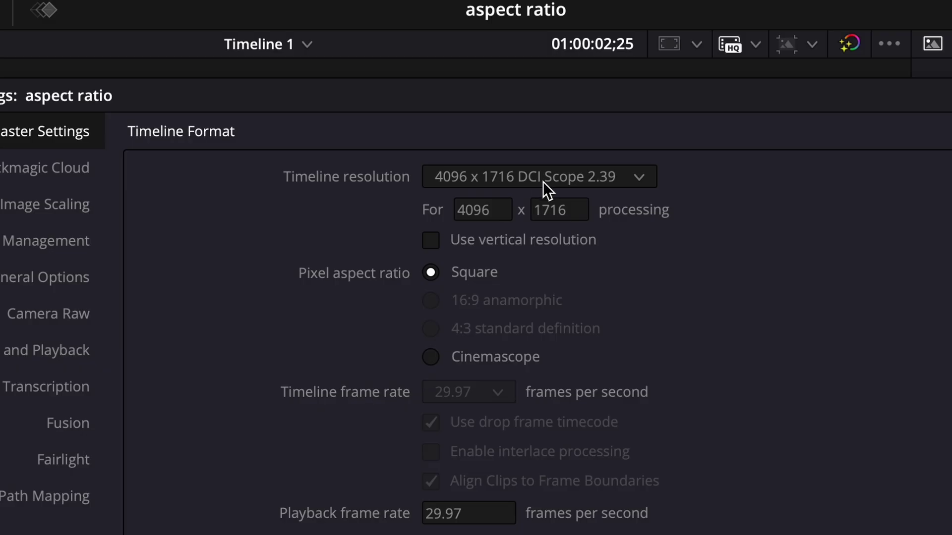
pyautogui.click(506, 143)
pyautogui.scroll(10, 573, 278)
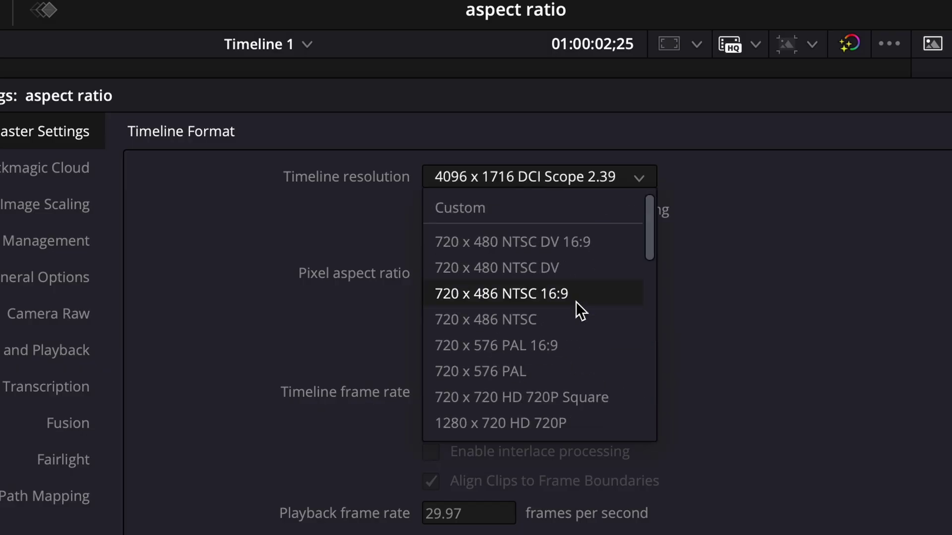
pyautogui.click(531, 206)
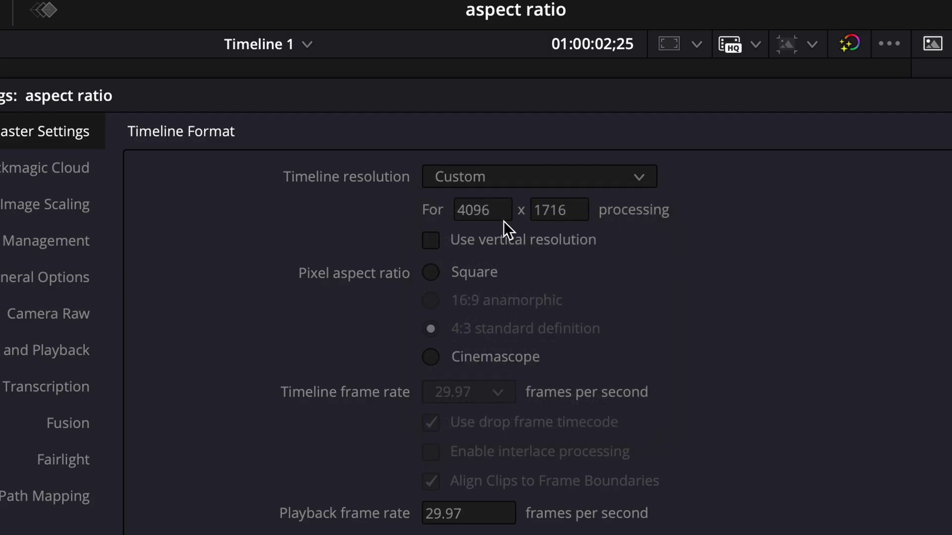
# - Enter a custom 2880 x 2160 size, save the settings, and play the timeline
pyautogui.click(486, 212)
pyautogui.doubleClick(494, 210)
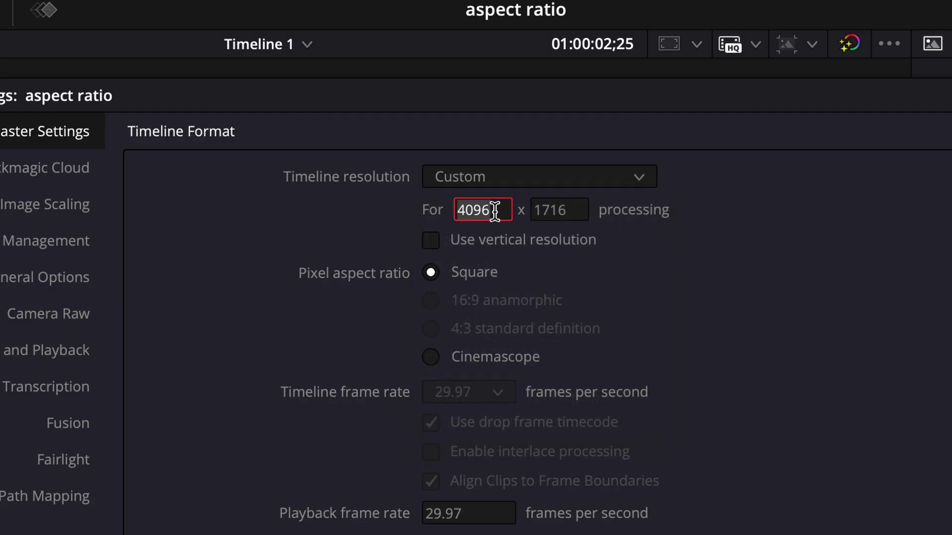
pyautogui.write('2880')
pyautogui.click(580, 211)
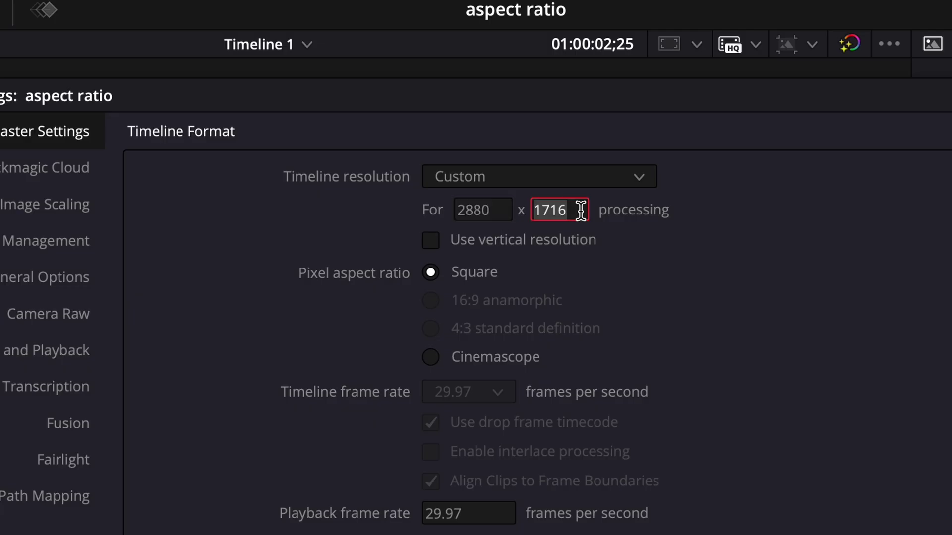
pyautogui.press('BackSpace')
pyautogui.press('BackSpace')
pyautogui.press('BackSpace')
pyautogui.press('BackSpace')
pyautogui.write('2160')
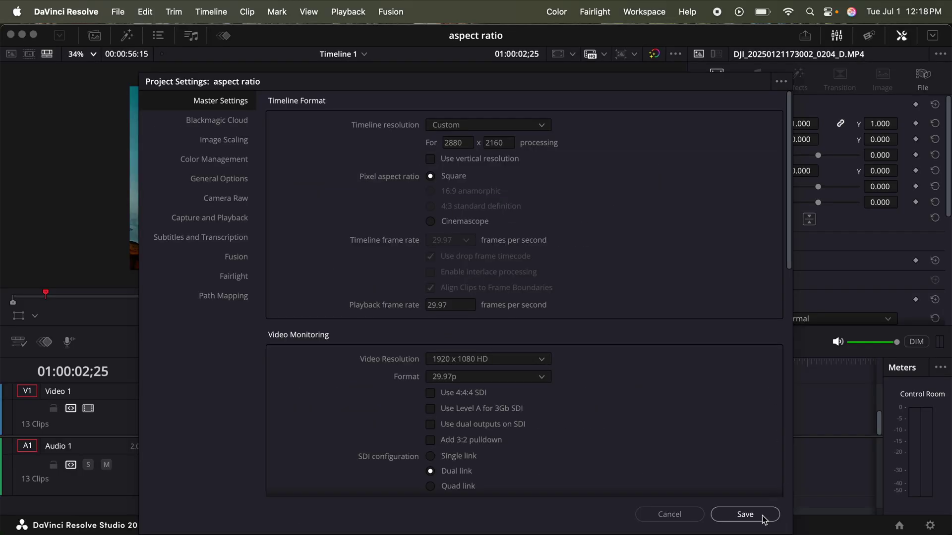
pyautogui.click(744, 515)
pyautogui.press('space')
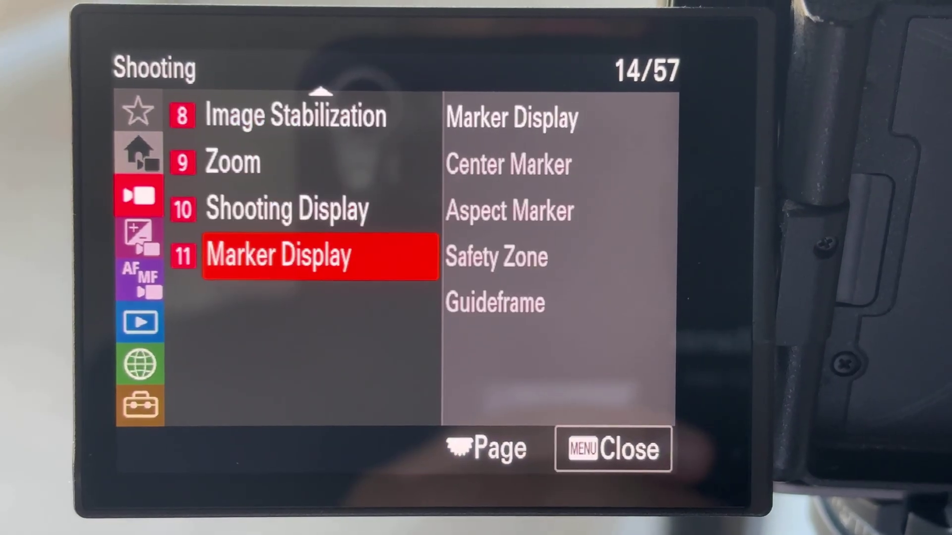
# - Set the camera's Aspect Marker to 2.39:1 and return to live view
pyautogui.press('Down')
pyautogui.press('Down')
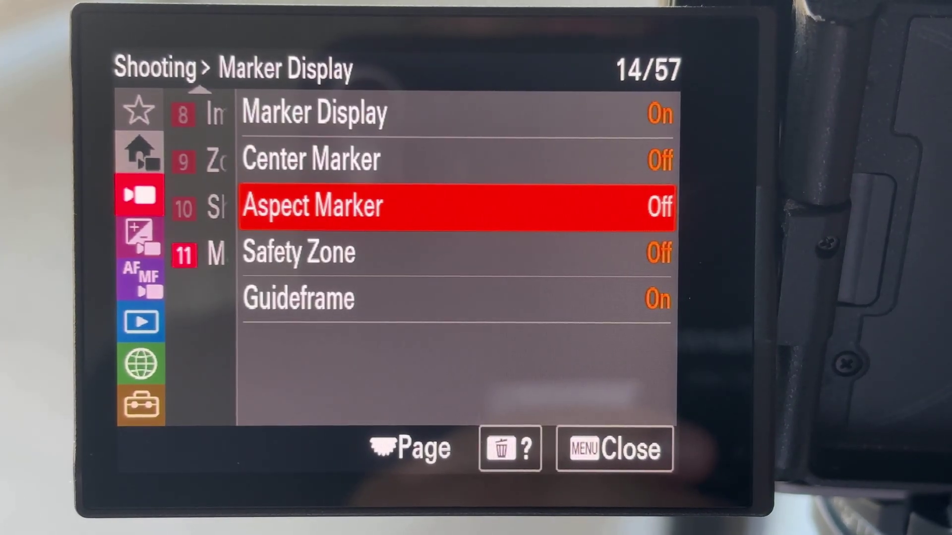
pyautogui.press('Return')
pyautogui.press('Down')
pyautogui.press('Up')
pyautogui.press('Up')
pyautogui.press('Up')
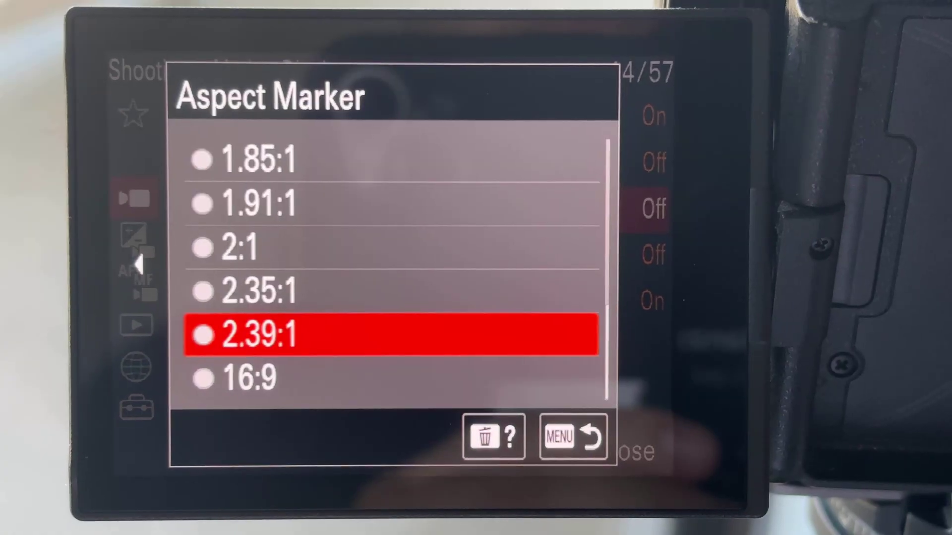
pyautogui.press('Escape')
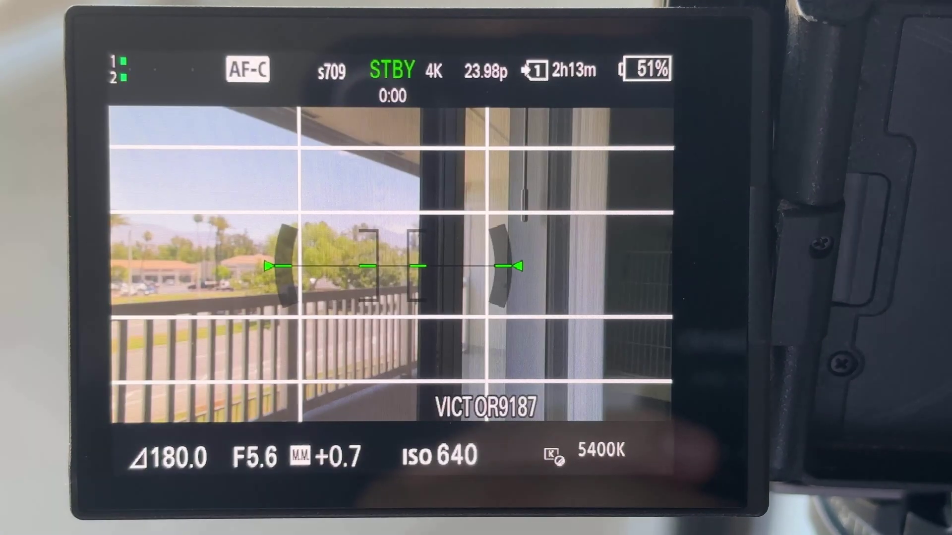